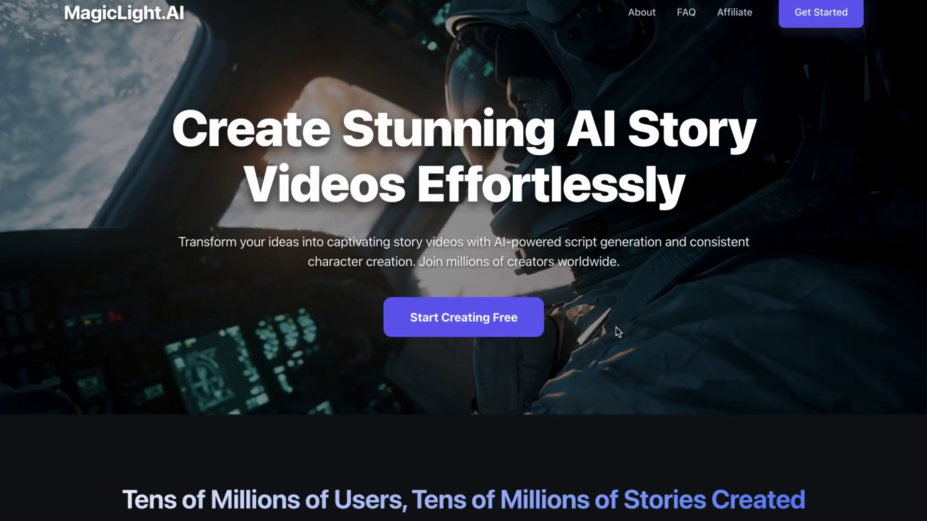
Step: Scroll down the MagicLight.AI homepage about creating AI story videos
{"action": "scroll", "coordinate": [616, 325], "scroll_direction": "down", "scroll_amount": 1}
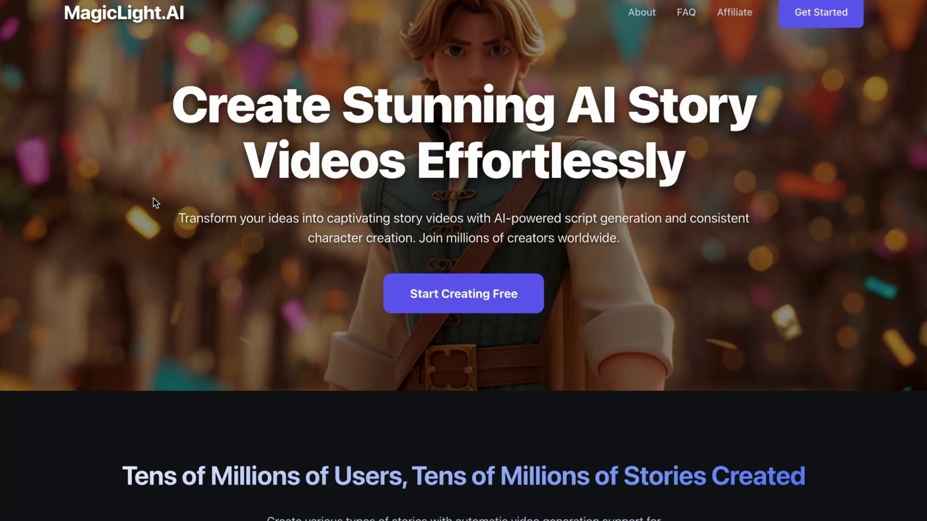
Step: Log in to MagicLight with a Google account and choose the Story to Video project type
{"action": "scroll", "coordinate": [155, 204], "scroll_direction": "up", "scroll_amount": 1}
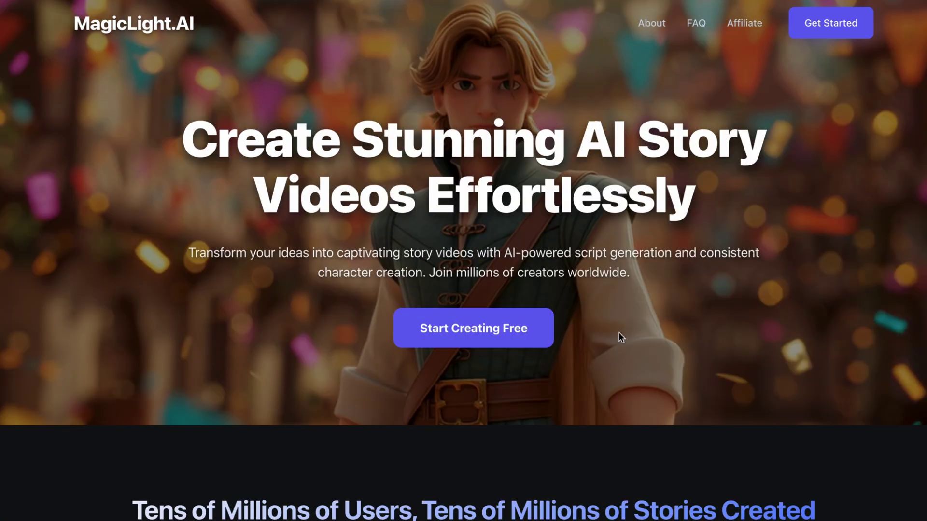
{"action": "left_click", "coordinate": [526, 344]}
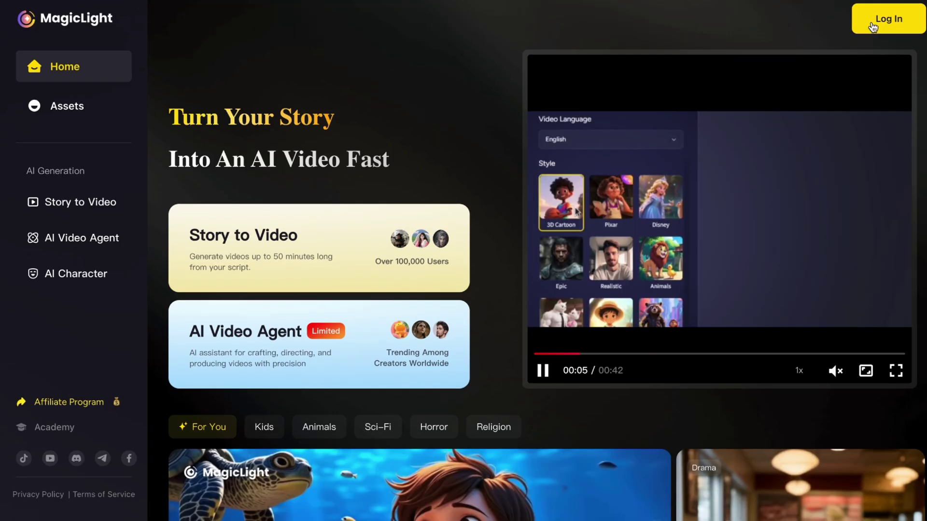
{"action": "left_click", "coordinate": [873, 26]}
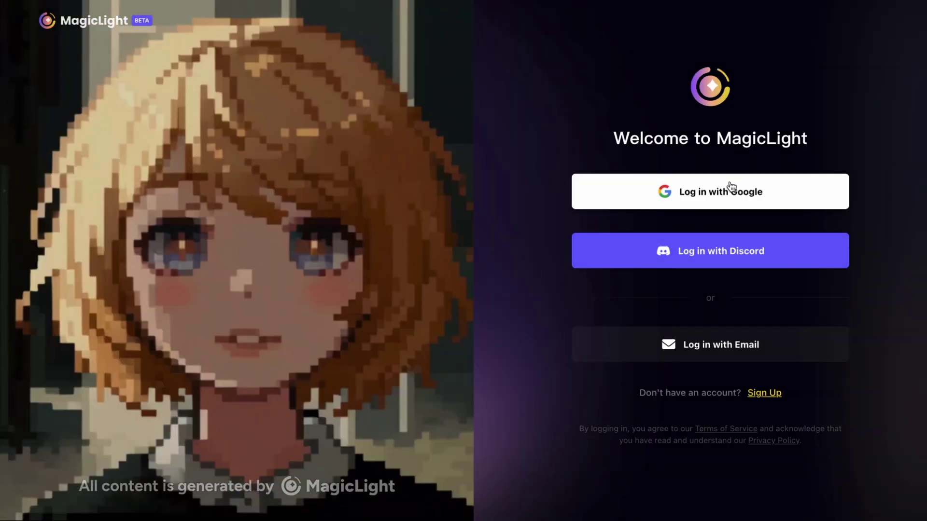
{"action": "left_click", "coordinate": [728, 189]}
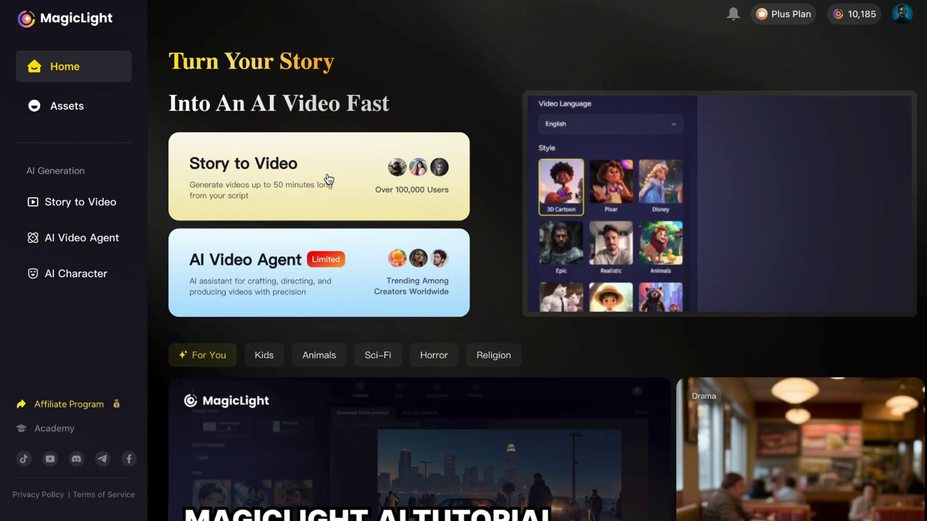
{"action": "left_click", "coordinate": [328, 178]}
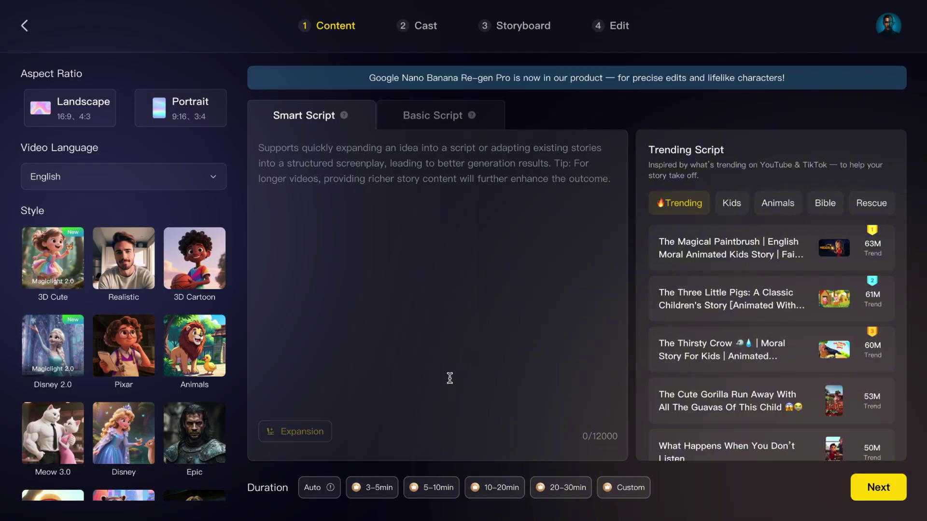
Step: Stay on the Smart Script prompt with Landscape format and English as the video language
{"action": "left_click", "coordinate": [425, 116]}
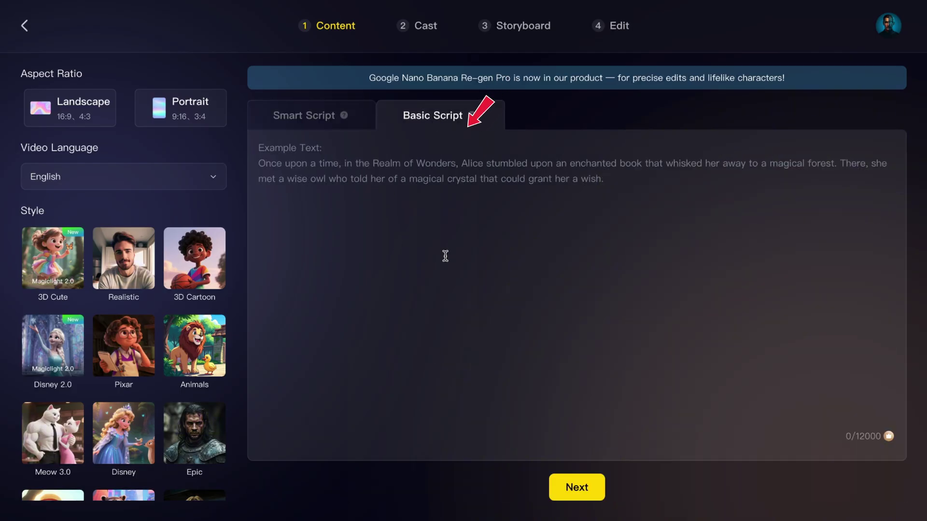
{"action": "left_click", "coordinate": [288, 118]}
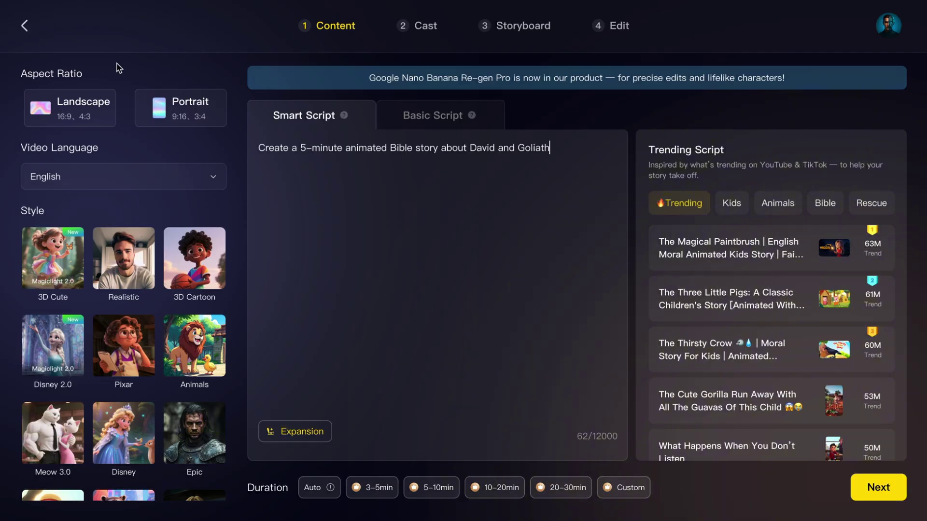
{"action": "left_click", "coordinate": [101, 105]}
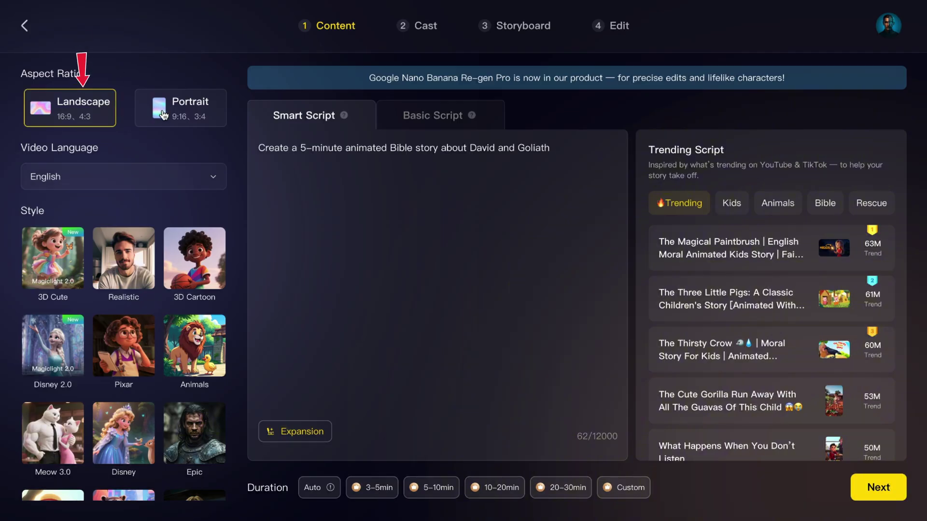
{"action": "left_click", "coordinate": [142, 182]}
{"action": "scroll", "coordinate": [145, 276], "scroll_direction": "down", "scroll_amount": 3}
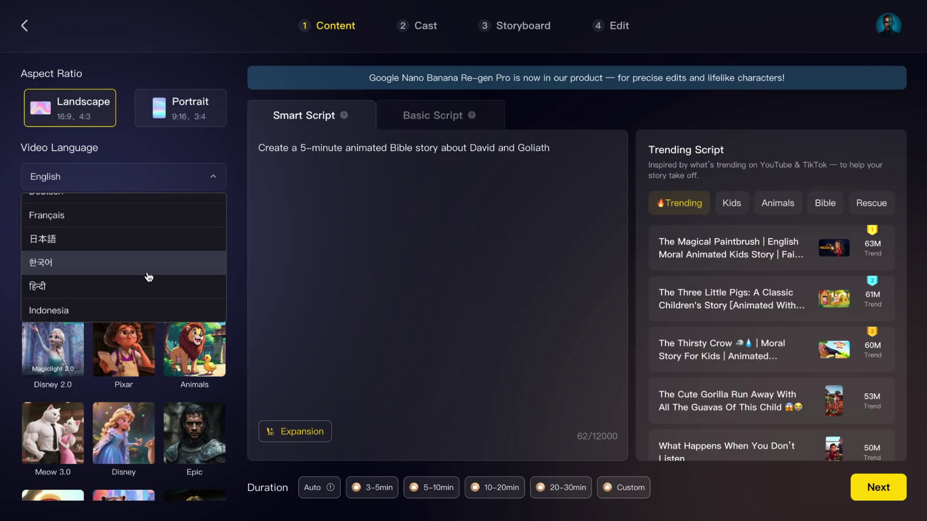
{"action": "scroll", "coordinate": [148, 263], "scroll_direction": "up", "scroll_amount": 3}
{"action": "left_click", "coordinate": [122, 211]}
Step: Choose the 3D Cartoon style and a 00:30 custom duration, then generate the script
{"action": "left_click", "coordinate": [197, 241]}
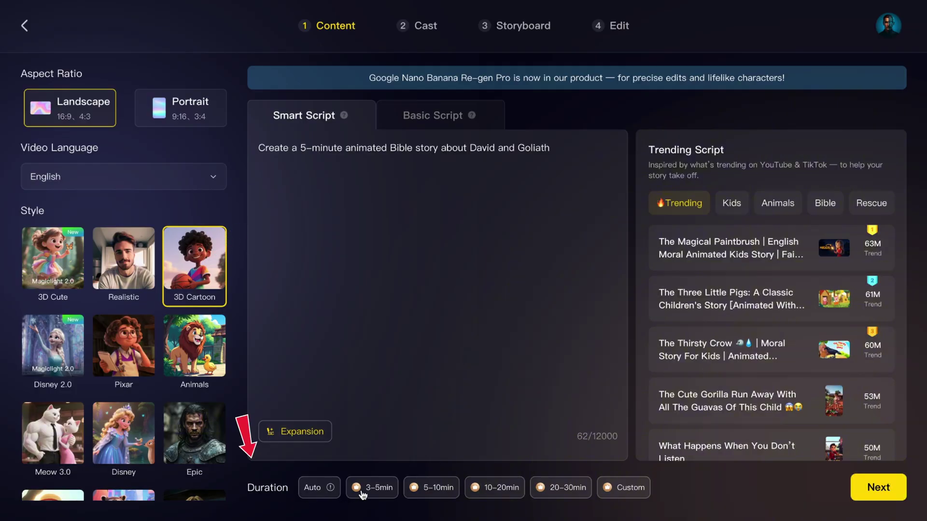
{"action": "left_click", "coordinate": [623, 488]}
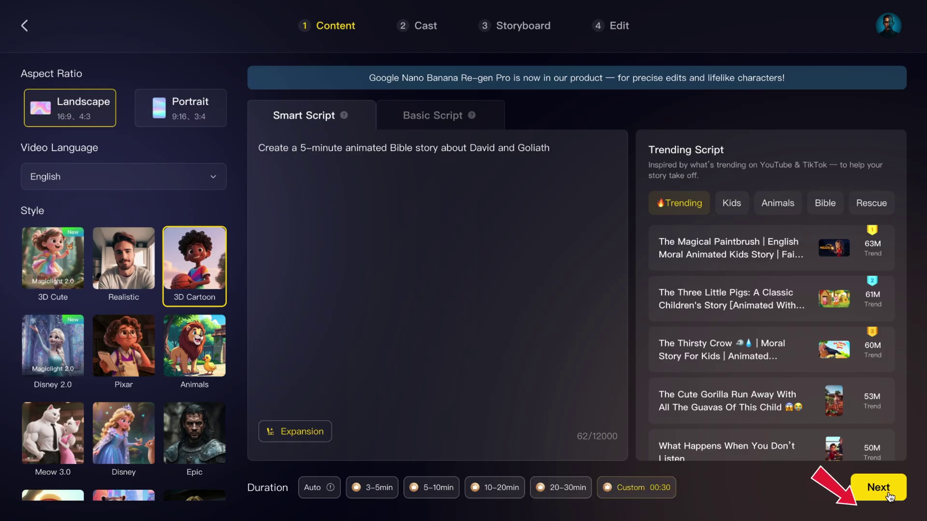
{"action": "left_click", "coordinate": [891, 497]}
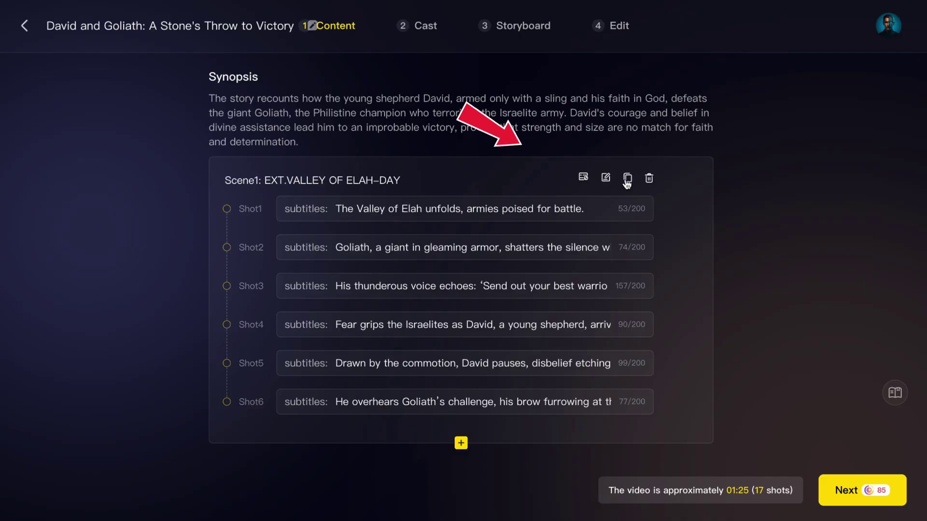
Step: Check Scene 1's time, interior/exterior and weather settings, keep Sunny, and proceed to Cast
{"action": "left_click", "coordinate": [605, 178]}
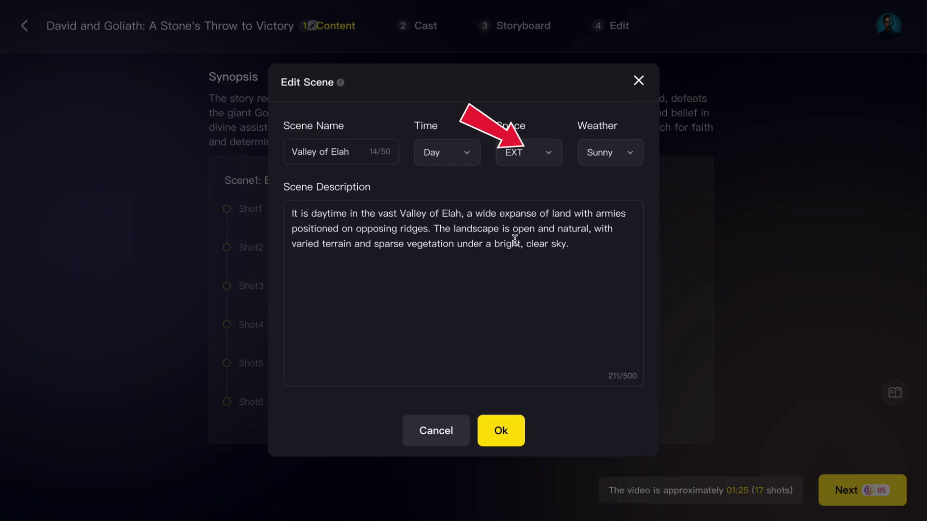
{"action": "left_click", "coordinate": [446, 153]}
{"action": "left_click", "coordinate": [506, 152]}
{"action": "left_click", "coordinate": [611, 155]}
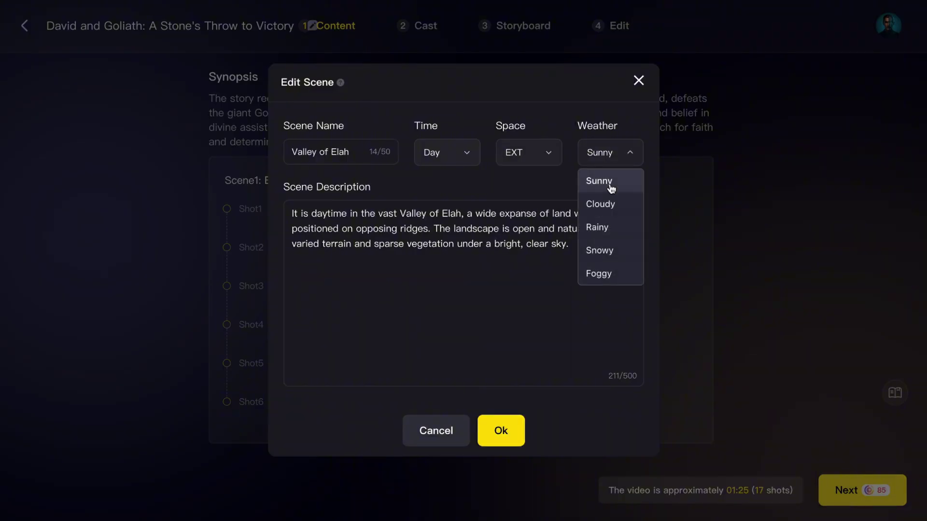
{"action": "left_click", "coordinate": [611, 189]}
{"action": "left_click", "coordinate": [639, 82]}
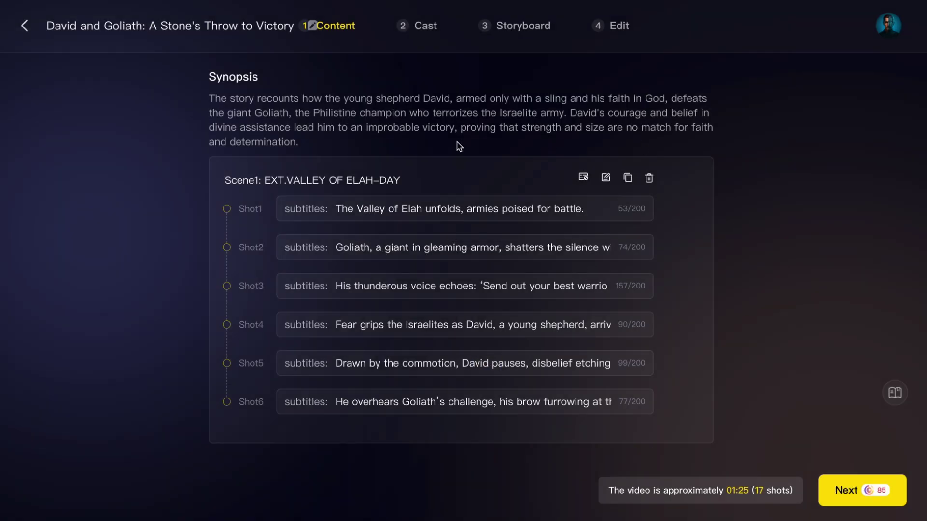
{"action": "left_click", "coordinate": [829, 487]}
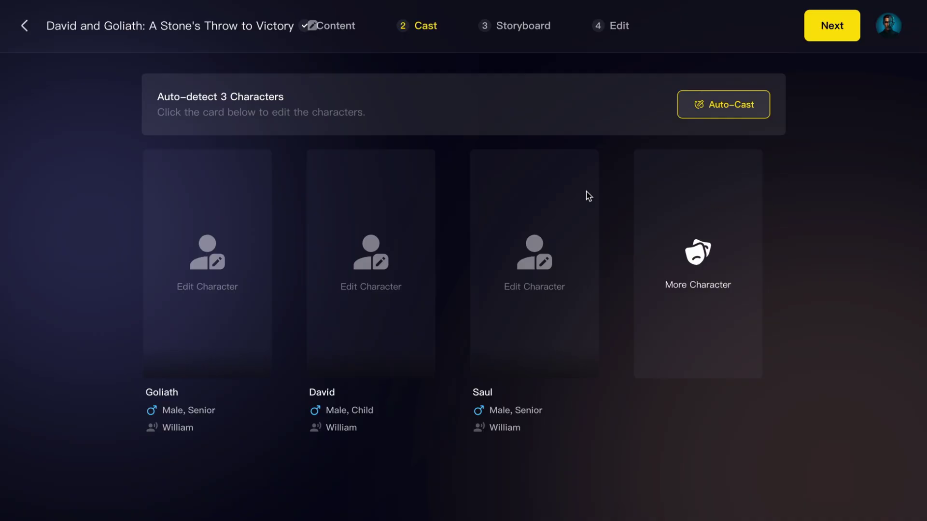
Step: Save a long-haired bearded custom Goliath, auto-cast Saul, and proceed to the Storyboard step
{"action": "left_click", "coordinate": [249, 232]}
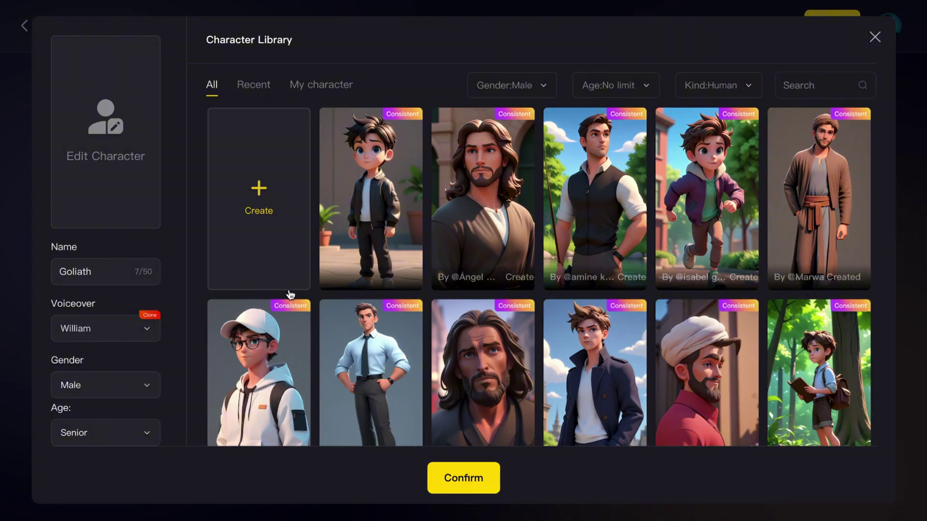
{"action": "left_click", "coordinate": [482, 197]}
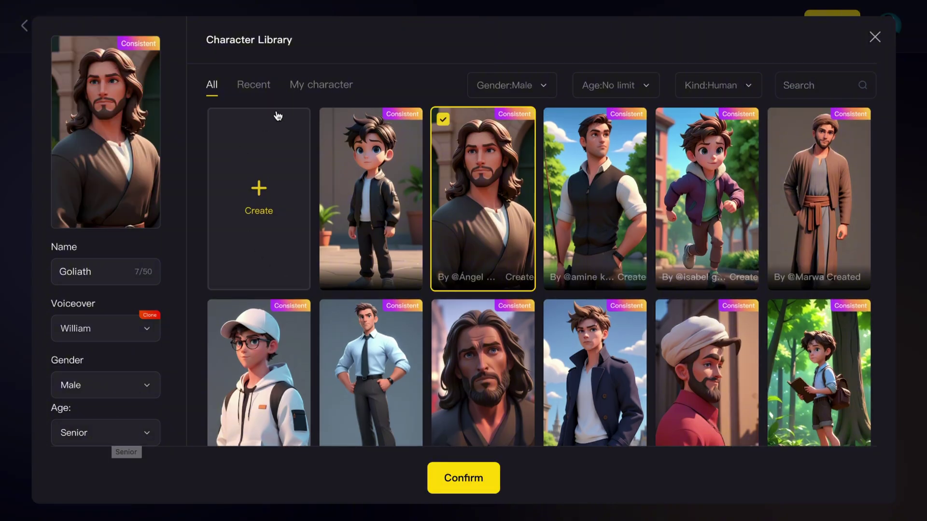
{"action": "left_click", "coordinate": [270, 179]}
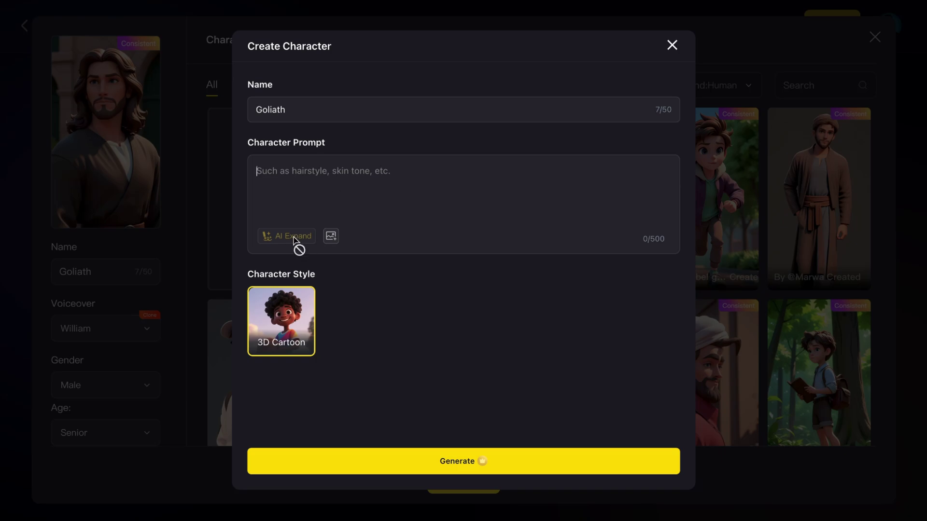
{"action": "mouse_move", "coordinate": [332, 236]}
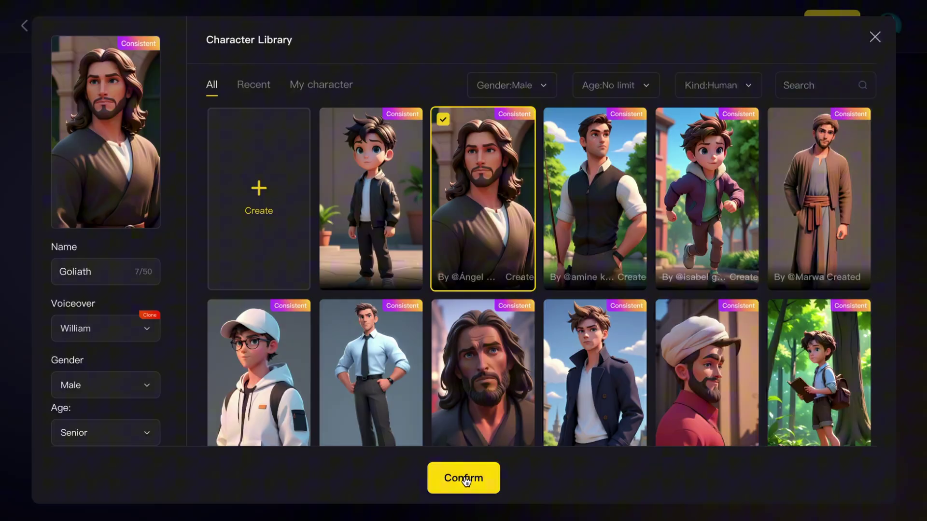
{"action": "left_click", "coordinate": [464, 480]}
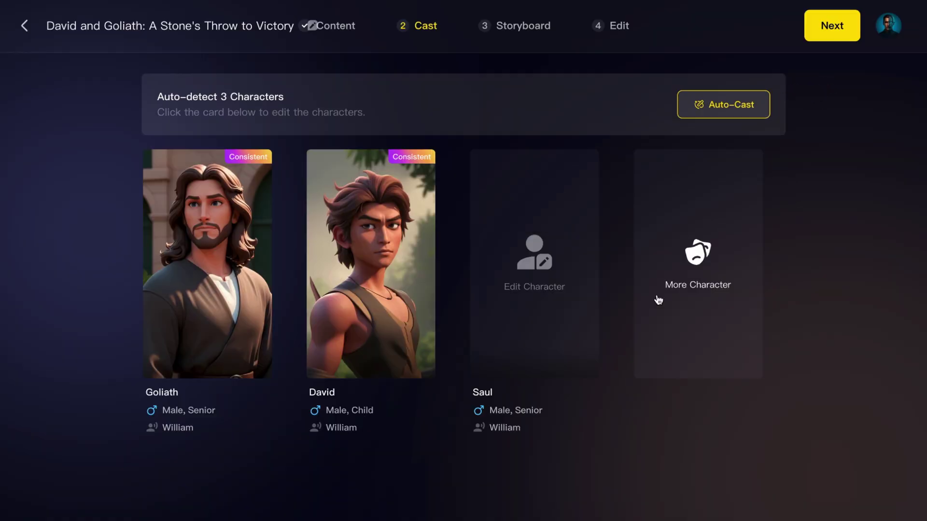
{"action": "left_click", "coordinate": [724, 104]}
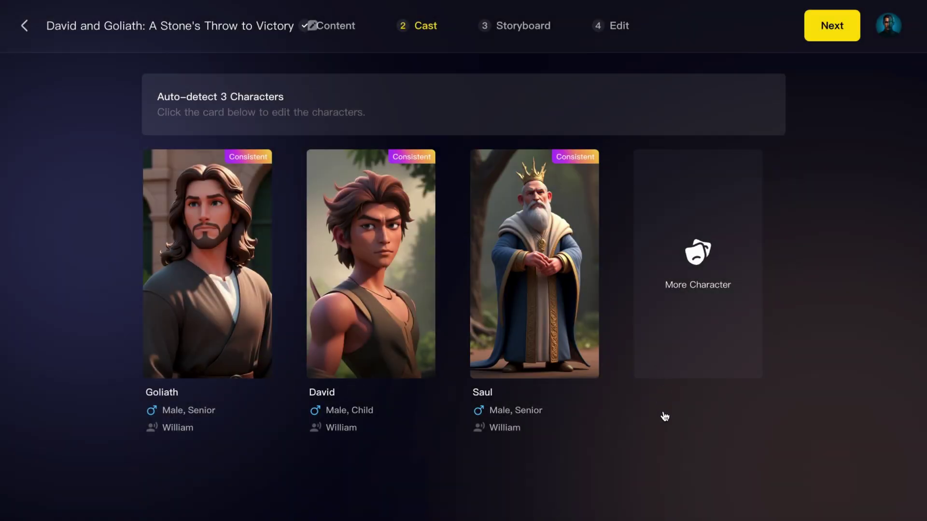
{"action": "left_click", "coordinate": [825, 35]}
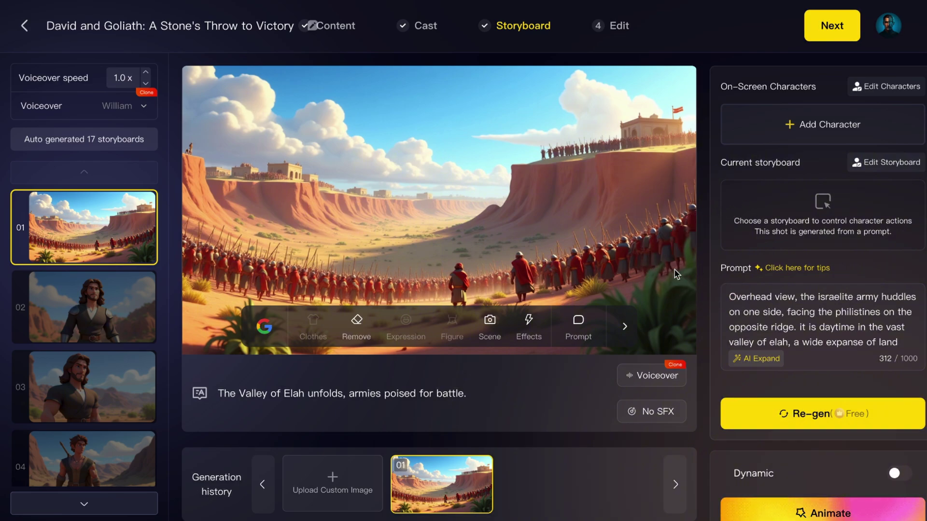
Step: Preview storyboards 01 through 09, ending on David facing King Saul in the tent
{"action": "scroll", "coordinate": [111, 270], "scroll_direction": "down", "scroll_amount": 3}
{"action": "left_click", "coordinate": [111, 270]}
{"action": "scroll", "coordinate": [111, 278], "scroll_direction": "up", "scroll_amount": 3}
{"action": "left_click", "coordinate": [59, 248]}
{"action": "left_click", "coordinate": [111, 299]}
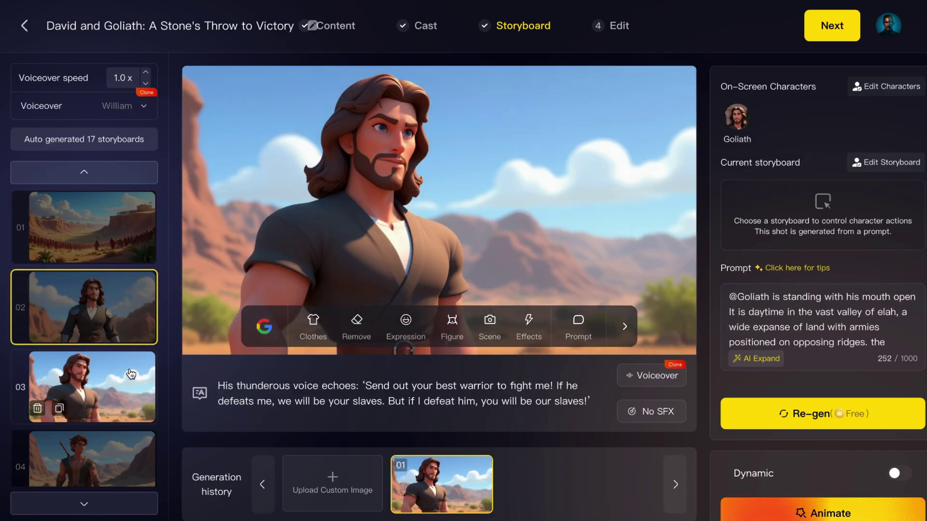
{"action": "scroll", "coordinate": [129, 373], "scroll_direction": "down", "scroll_amount": 2}
{"action": "left_click", "coordinate": [130, 374]}
{"action": "scroll", "coordinate": [130, 374], "scroll_direction": "down", "scroll_amount": 1}
{"action": "left_click", "coordinate": [131, 374]}
{"action": "scroll", "coordinate": [130, 374], "scroll_direction": "down", "scroll_amount": 1}
{"action": "left_click", "coordinate": [129, 374]}
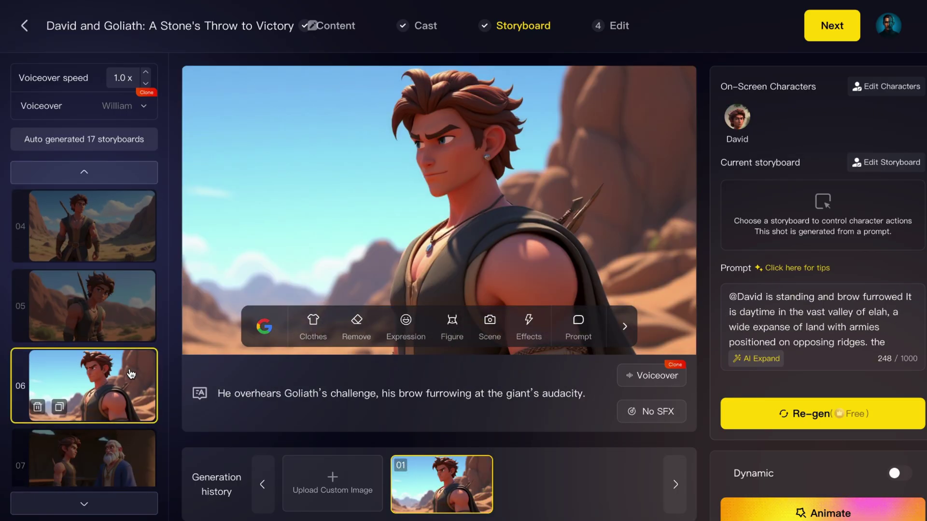
{"action": "scroll", "coordinate": [128, 377], "scroll_direction": "down", "scroll_amount": 3}
{"action": "left_click", "coordinate": [129, 426]}
{"action": "scroll", "coordinate": [129, 410], "scroll_direction": "up", "scroll_amount": 10}
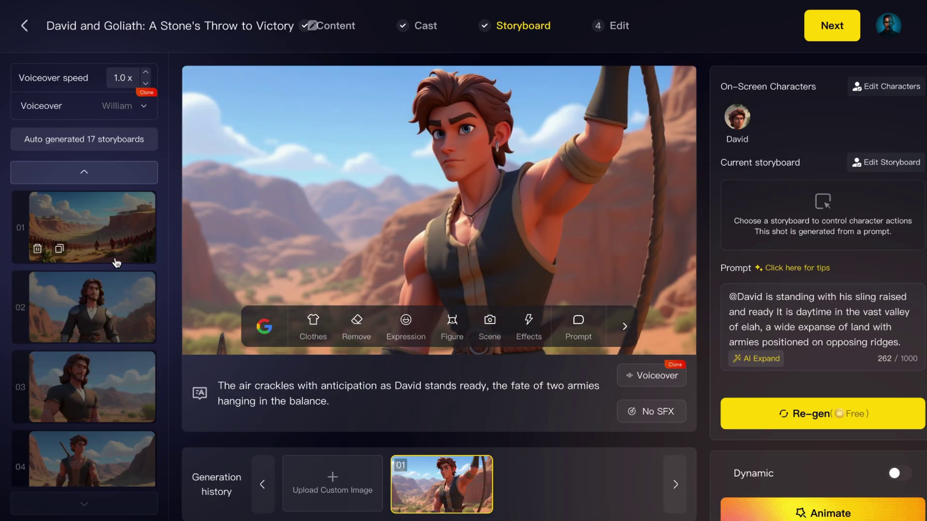
{"action": "left_click", "coordinate": [128, 333]}
{"action": "scroll", "coordinate": [130, 373], "scroll_direction": "up", "scroll_amount": 1}
{"action": "scroll", "coordinate": [131, 374], "scroll_direction": "down", "scroll_amount": 1}
{"action": "left_click", "coordinate": [130, 374]}
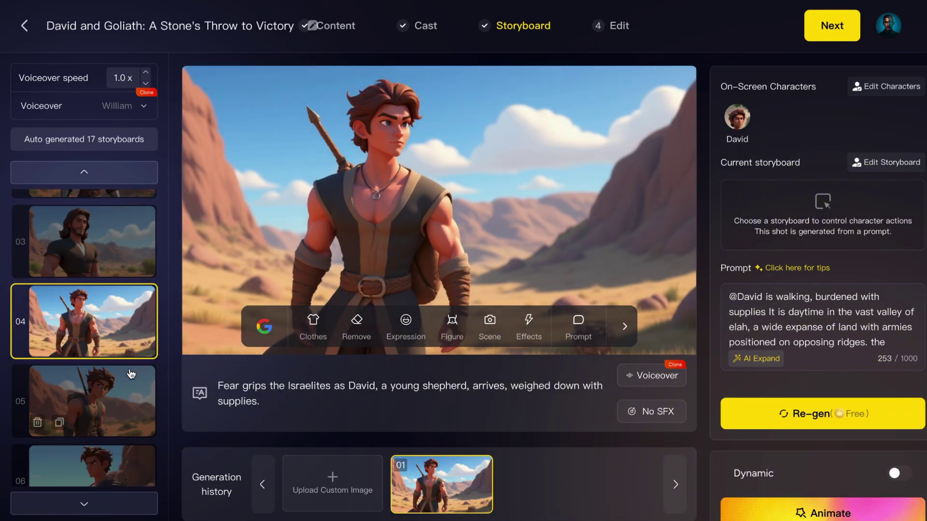
{"action": "left_click", "coordinate": [130, 374]}
{"action": "scroll", "coordinate": [130, 374], "scroll_direction": "down", "scroll_amount": 1}
{"action": "scroll", "coordinate": [131, 374], "scroll_direction": "down", "scroll_amount": 1}
{"action": "left_click", "coordinate": [131, 374]}
{"action": "scroll", "coordinate": [131, 374], "scroll_direction": "down", "scroll_amount": 1}
{"action": "left_click", "coordinate": [130, 374]}
{"action": "scroll", "coordinate": [130, 374], "scroll_direction": "down", "scroll_amount": 1}
{"action": "left_click", "coordinate": [130, 374]}
{"action": "scroll", "coordinate": [799, 470], "scroll_direction": "down", "scroll_amount": 1}
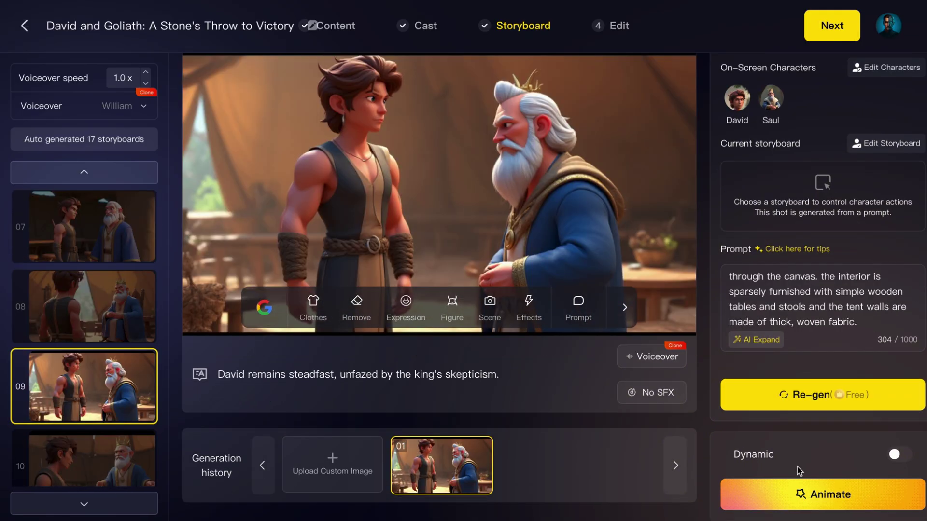
Step: Animate storyboard 09 with the Hailuo 02 model and play the resulting clip
{"action": "left_click", "coordinate": [806, 493]}
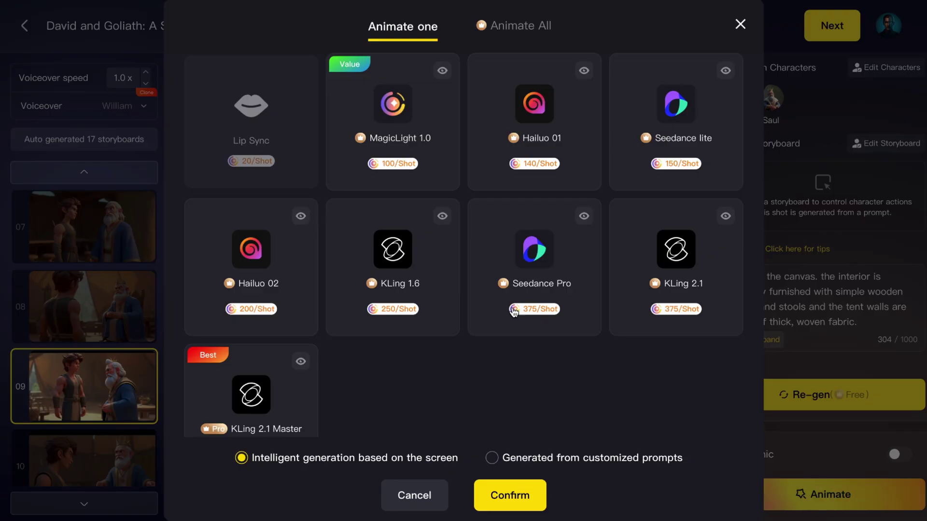
{"action": "left_click", "coordinate": [255, 284]}
{"action": "left_click", "coordinate": [477, 493]}
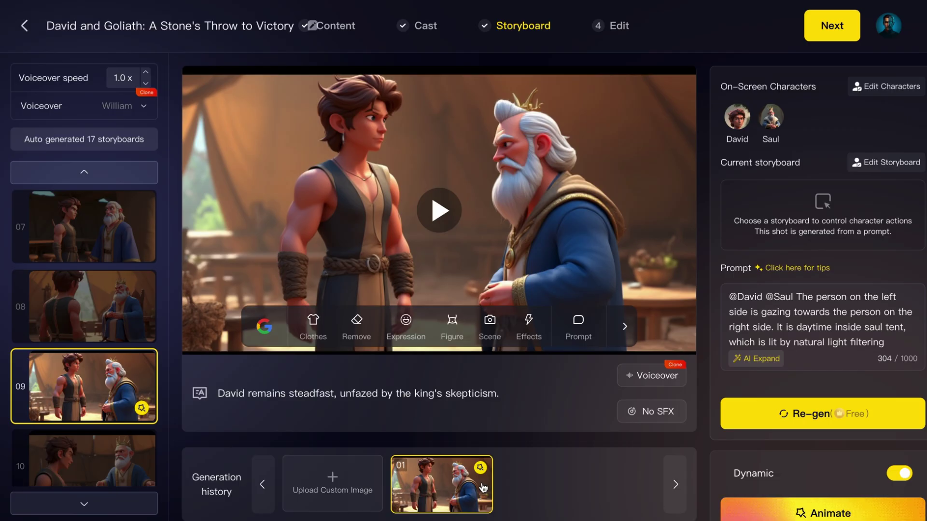
{"action": "left_click", "coordinate": [453, 226]}
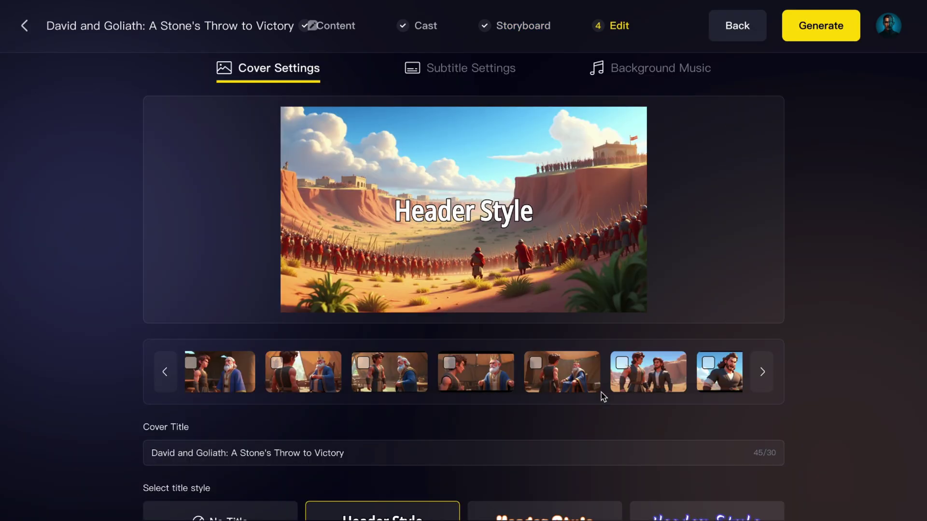
Step: Set the video cover to the tent scene with Saul
{"action": "left_click", "coordinate": [655, 387]}
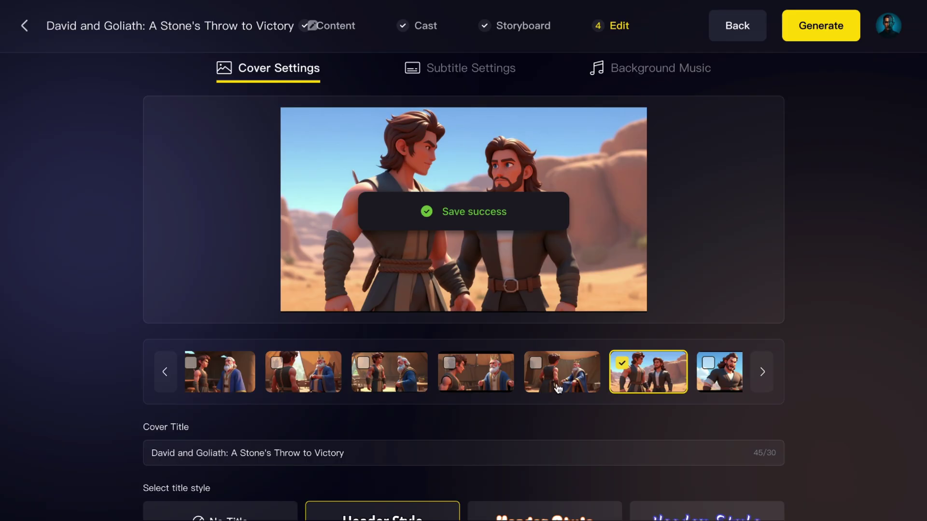
{"action": "scroll", "coordinate": [535, 387], "scroll_direction": "left", "scroll_amount": 3}
{"action": "scroll", "coordinate": [465, 385], "scroll_direction": "left", "scroll_amount": 3}
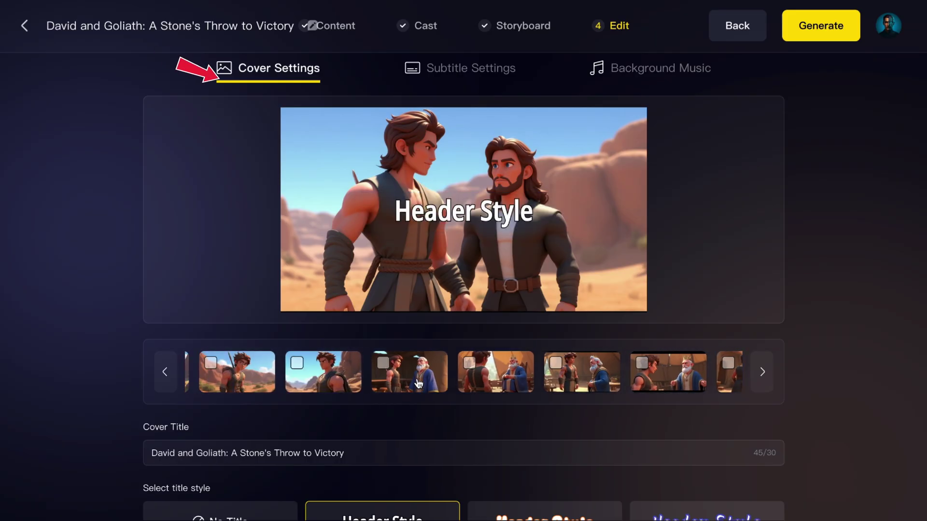
{"action": "scroll", "coordinate": [376, 384], "scroll_direction": "right", "scroll_amount": 2}
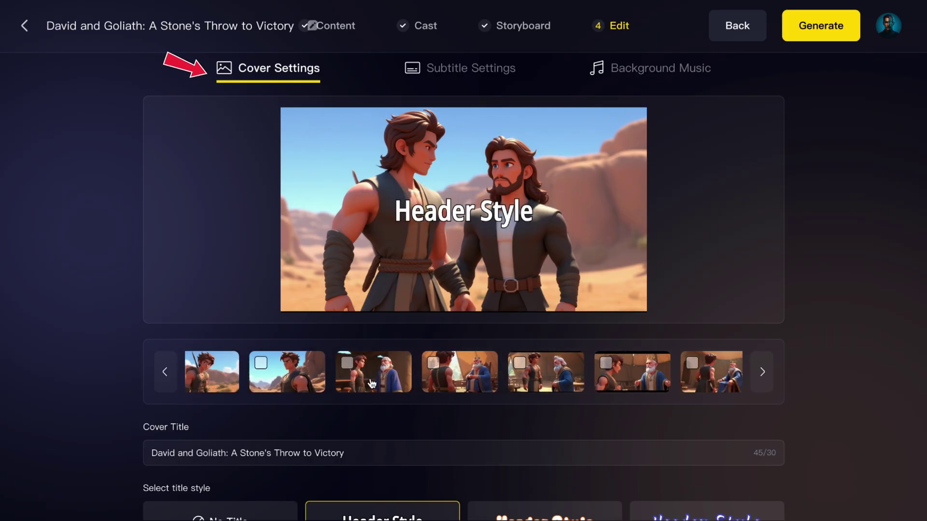
{"action": "left_click", "coordinate": [369, 384]}
{"action": "left_click", "coordinate": [481, 379]}
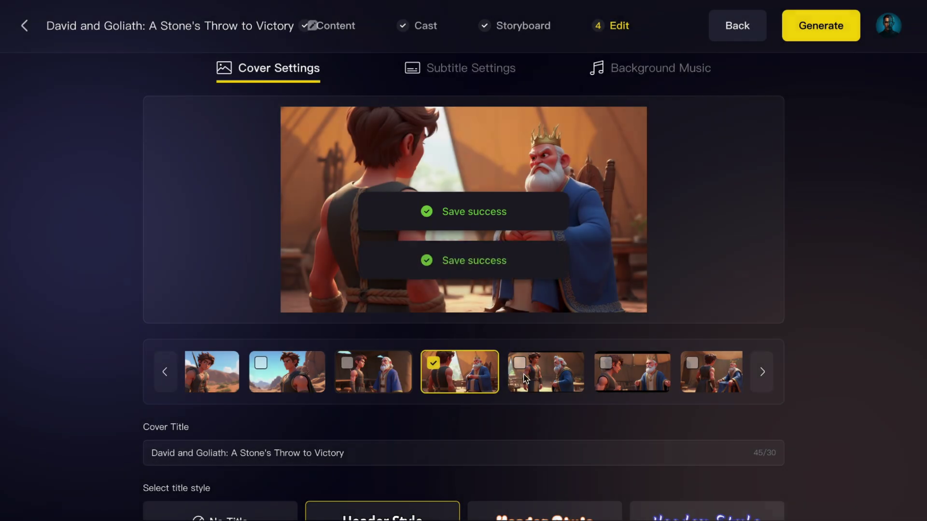
{"action": "scroll", "coordinate": [538, 383], "scroll_direction": "left", "scroll_amount": 4}
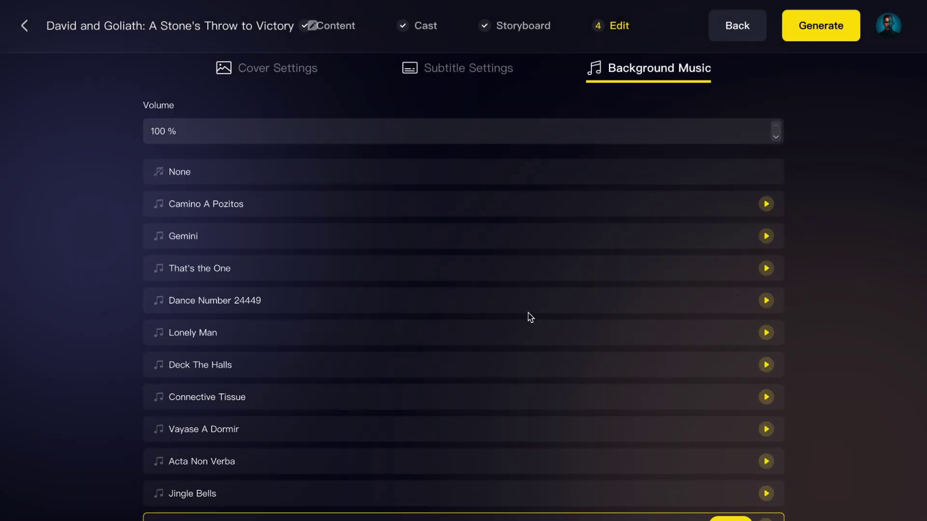
Step: Apply Creme Brulee background music, review subtitle settings, and open the 16:9 1080p export settings
{"action": "scroll", "coordinate": [529, 317], "scroll_direction": "down", "scroll_amount": 5}
{"action": "left_click", "coordinate": [721, 268]}
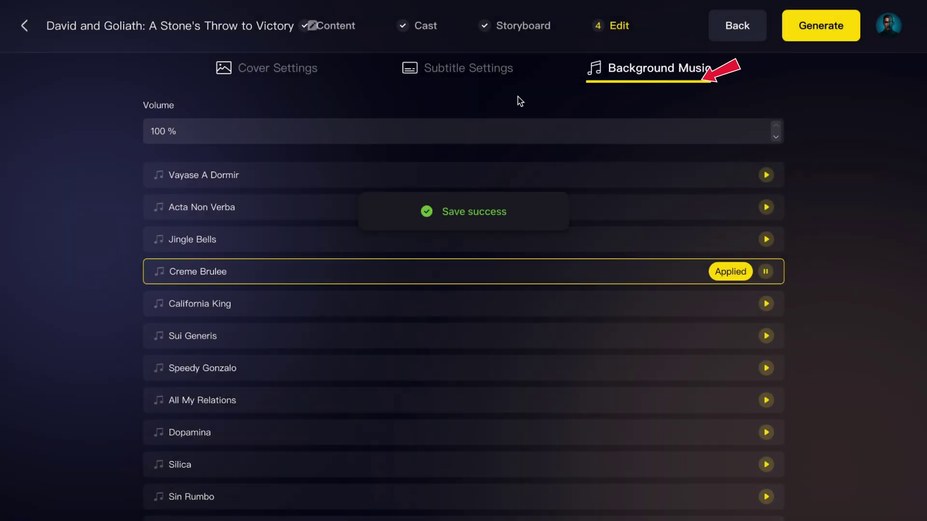
{"action": "left_click", "coordinate": [463, 69]}
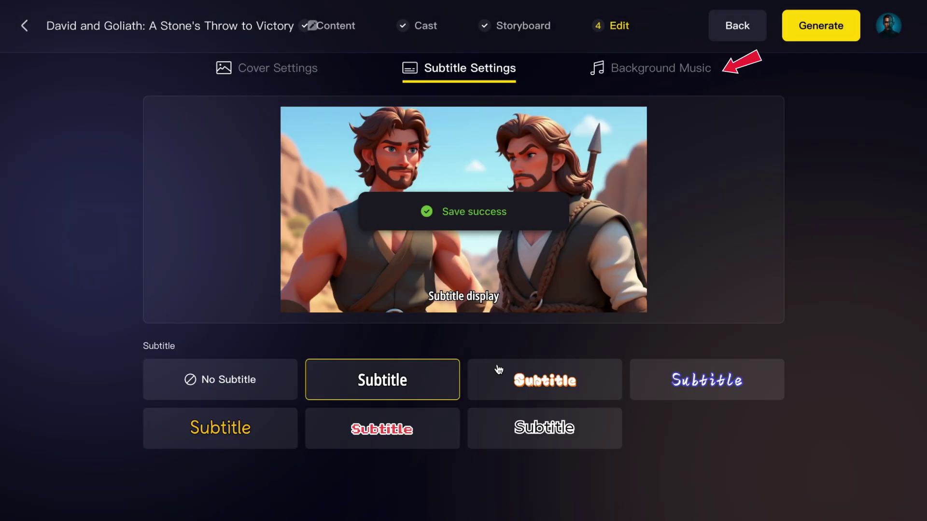
{"action": "left_click", "coordinate": [827, 31]}
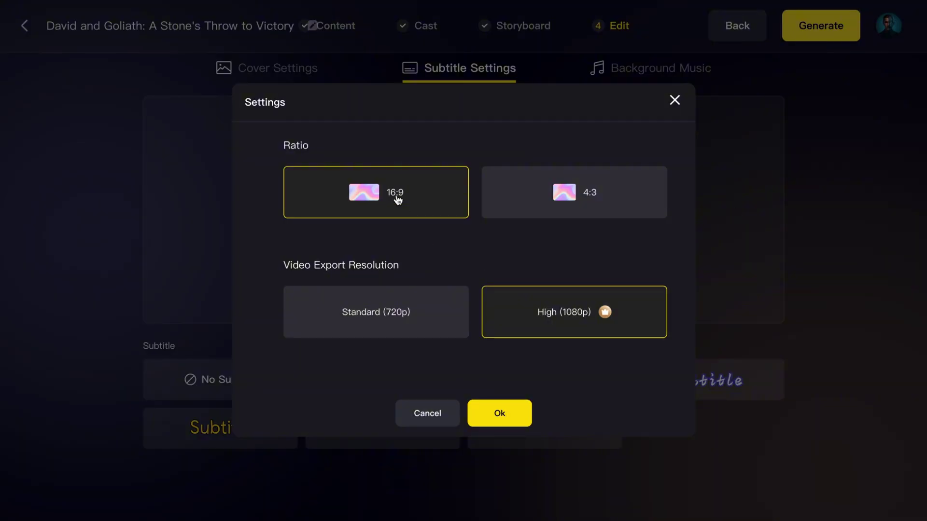